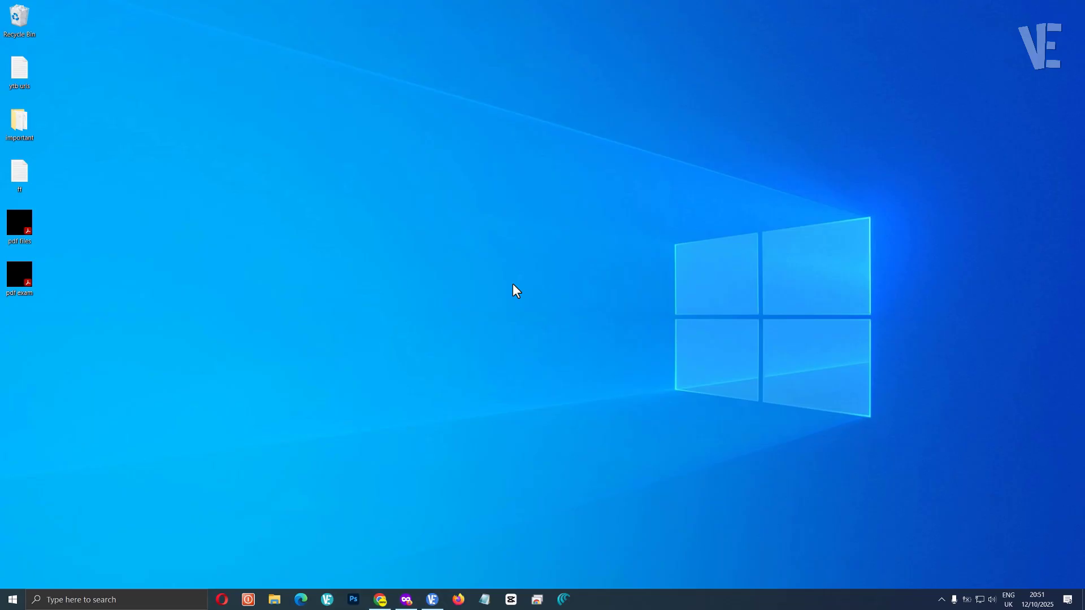
Step: Move the 'pdf files' and 'pdf exam' icons together to the middle of the desktop
{"action": "left_click_drag", "start_coordinate": [65, 209], "coordinate": [6, 310]}
{"action": "left_click_drag", "start_coordinate": [14, 228], "coordinate": [562, 227]}
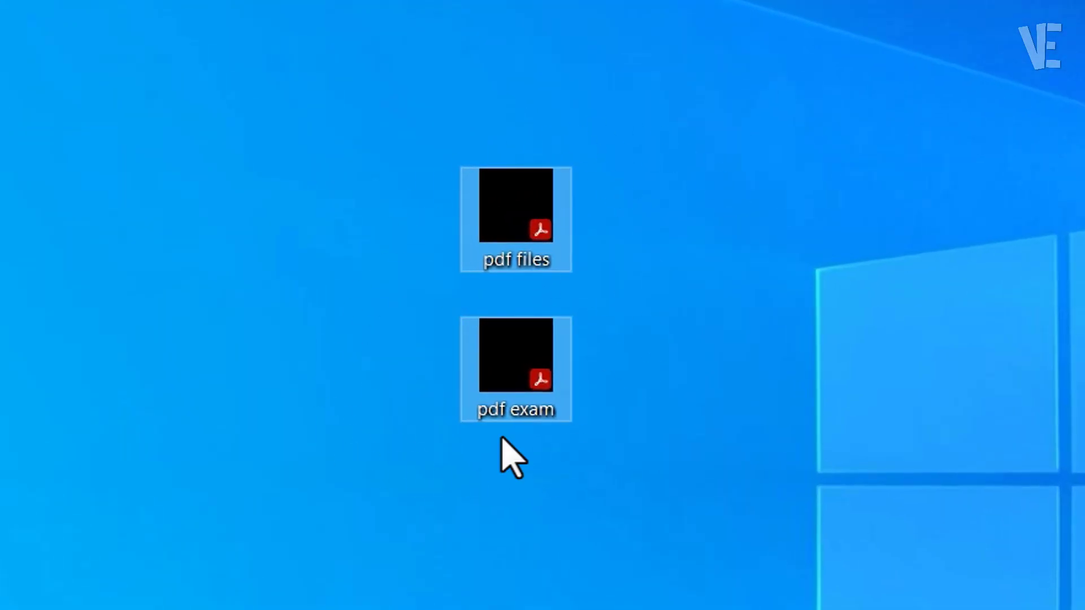
{"action": "left_click", "coordinate": [641, 284]}
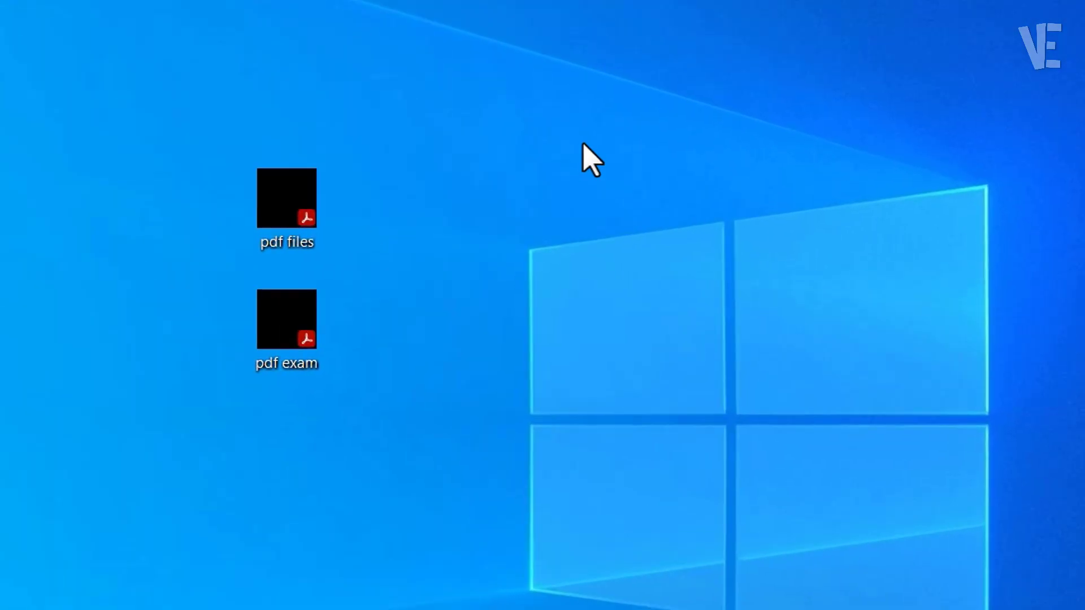
Step: Switch the desktop icon view to Small icons, then to Large icons
{"action": "left_click", "coordinate": [699, 199]}
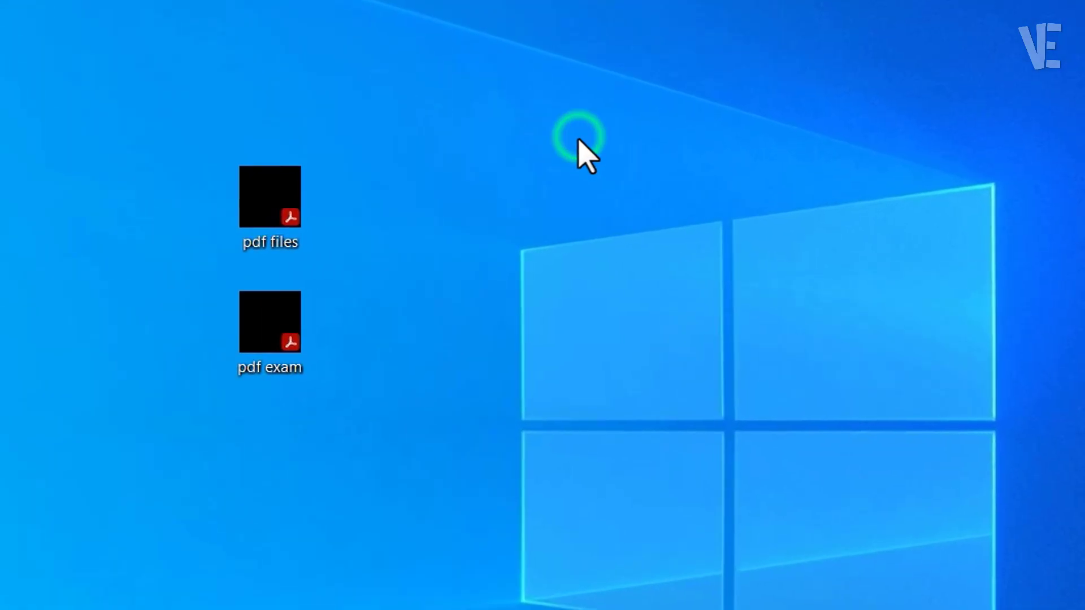
{"action": "right_click", "coordinate": [577, 141]}
{"action": "mouse_move", "coordinate": [658, 161]}
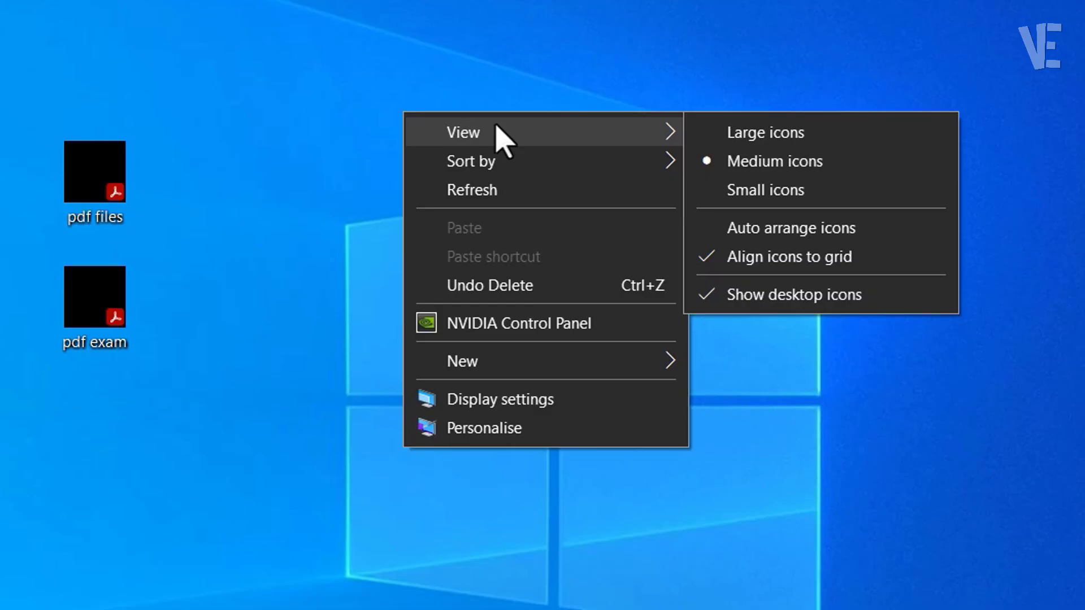
{"action": "left_click", "coordinate": [756, 189]}
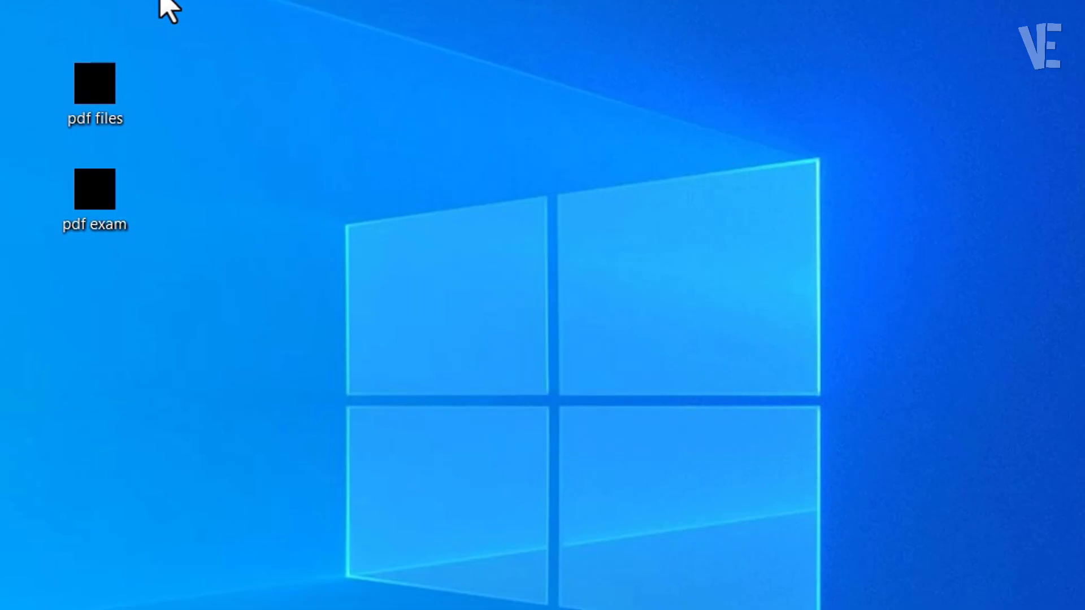
{"action": "right_click", "coordinate": [301, 64]}
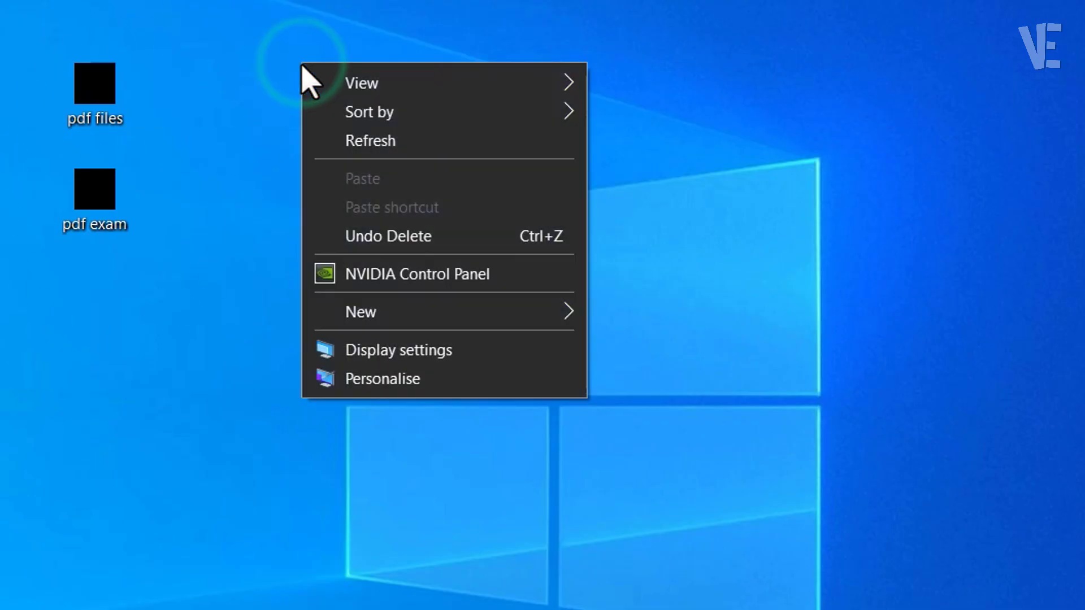
{"action": "mouse_move", "coordinate": [552, 81]}
{"action": "left_click", "coordinate": [644, 80]}
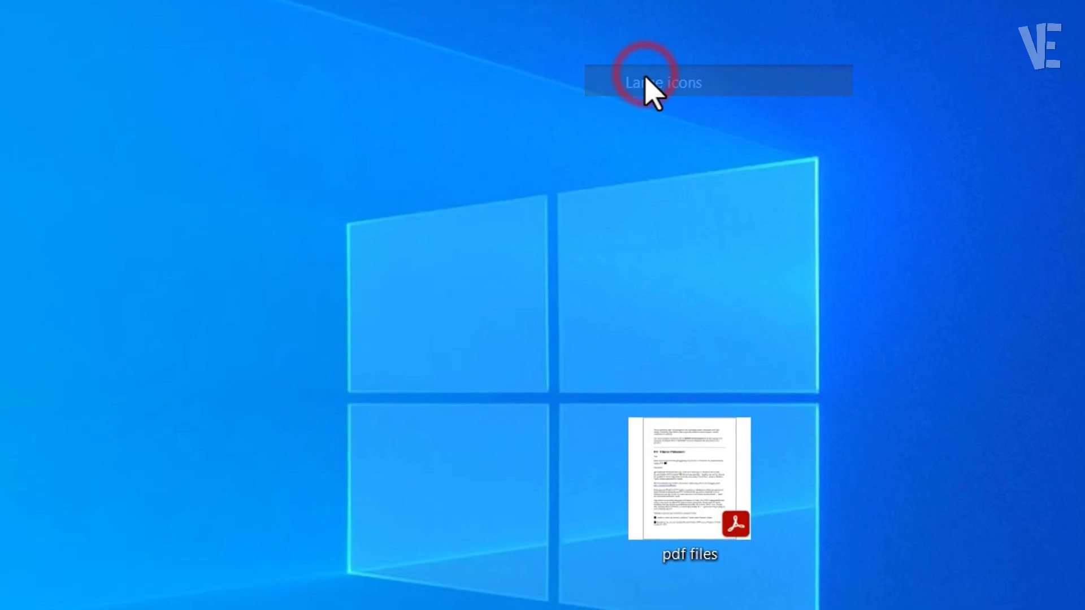
Step: Move both PDF icons back to the top-left column of the desktop
{"action": "left_click_drag", "start_coordinate": [724, 202], "coordinate": [588, 565]}
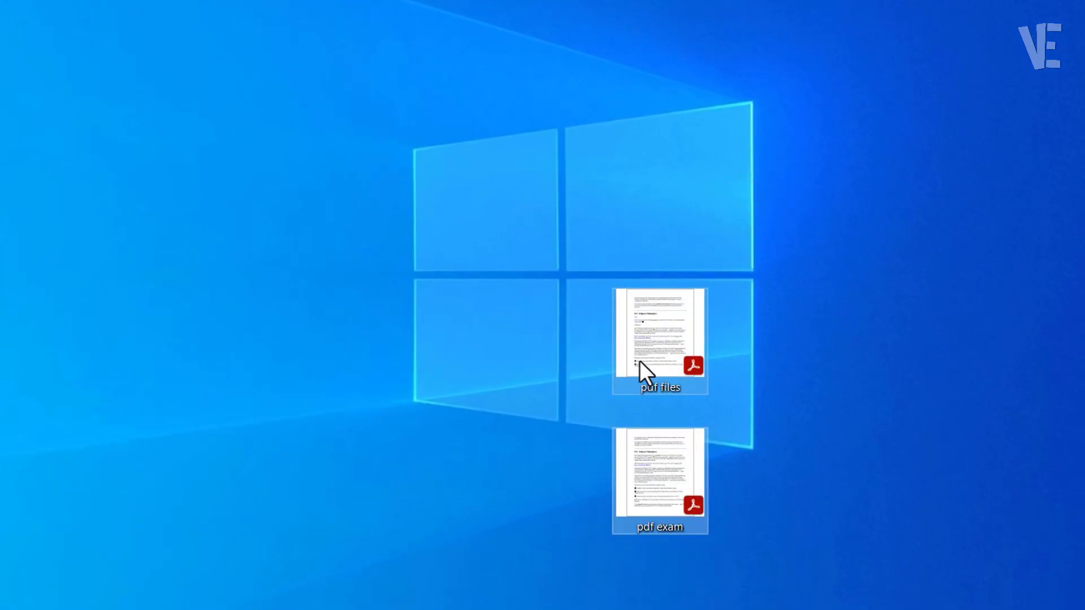
{"action": "left_click_drag", "start_coordinate": [640, 361], "coordinate": [169, 91]}
{"action": "left_click", "coordinate": [371, 136]}
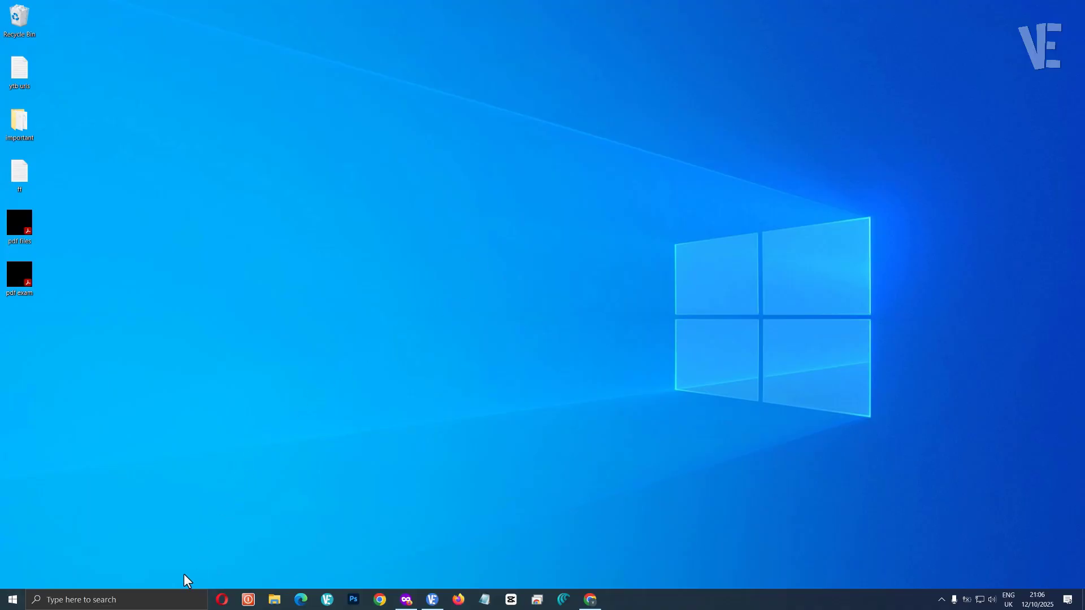
Step: Search Windows for 'adob' and launch Adobe Acrobat from the best match
{"action": "left_click", "coordinate": [169, 600]}
{"action": "type", "text": "a"}
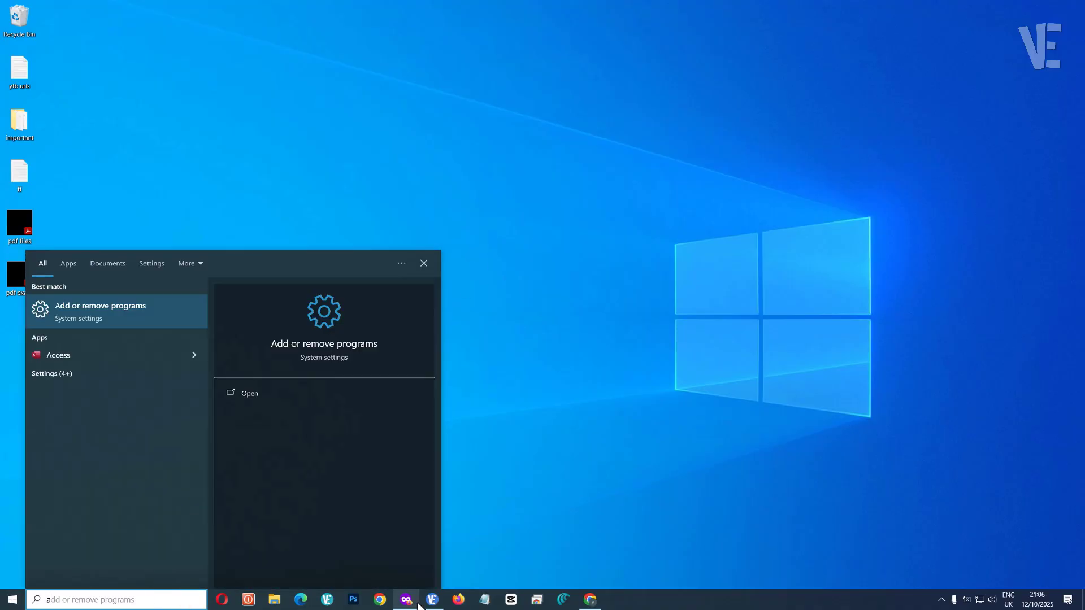
{"action": "type", "text": "dobe"}
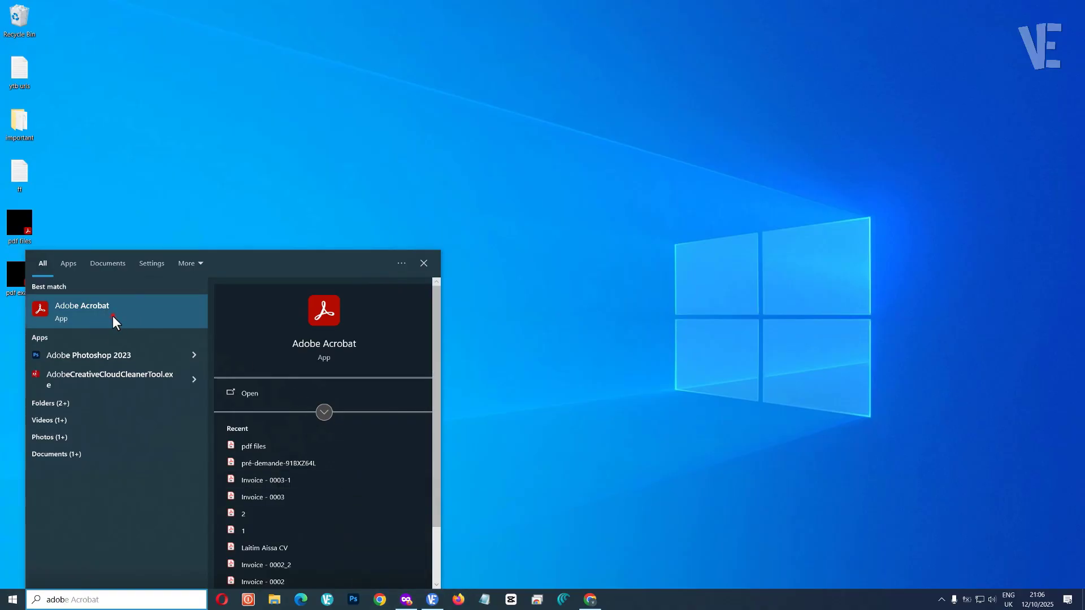
{"action": "left_click", "coordinate": [113, 316]}
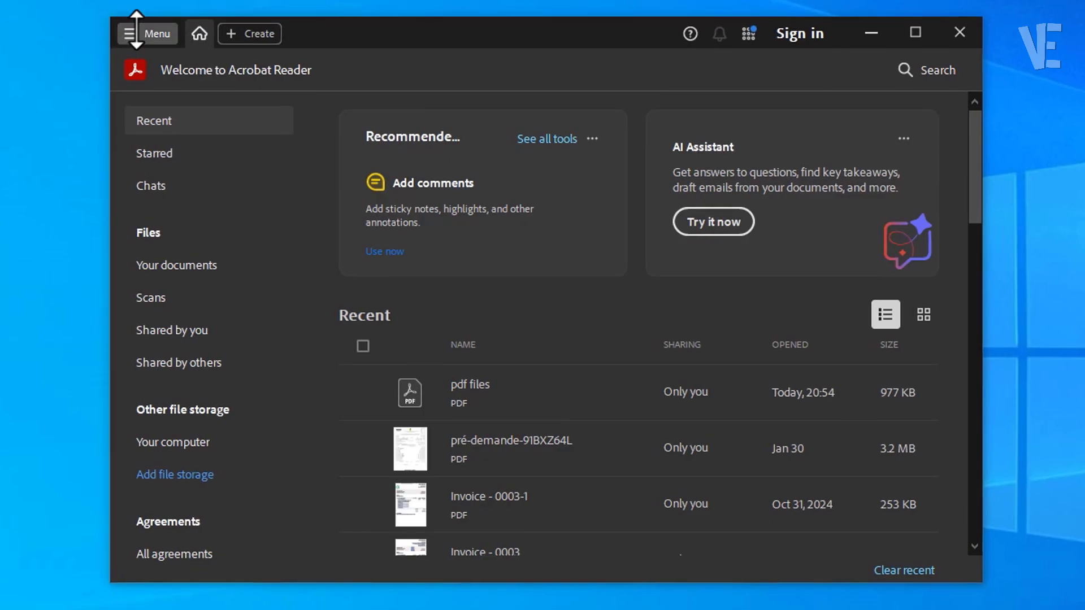
Step: Uncheck 'Enable PDF thumbnail previews in Windows Explorer' in General preferences and approve removing the feature
{"action": "left_click", "coordinate": [139, 35]}
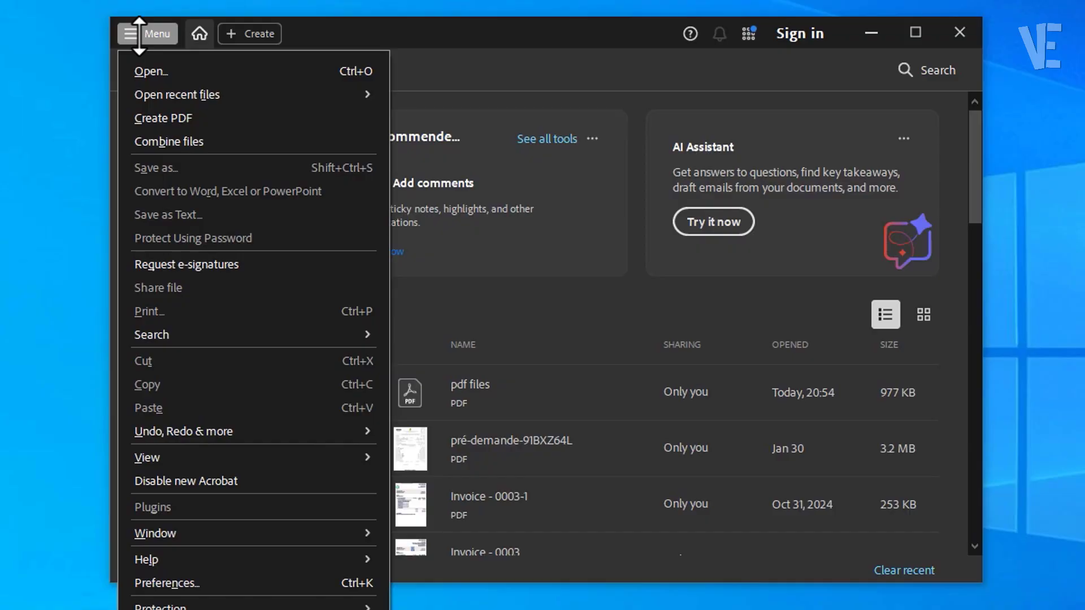
{"action": "left_click", "coordinate": [166, 580]}
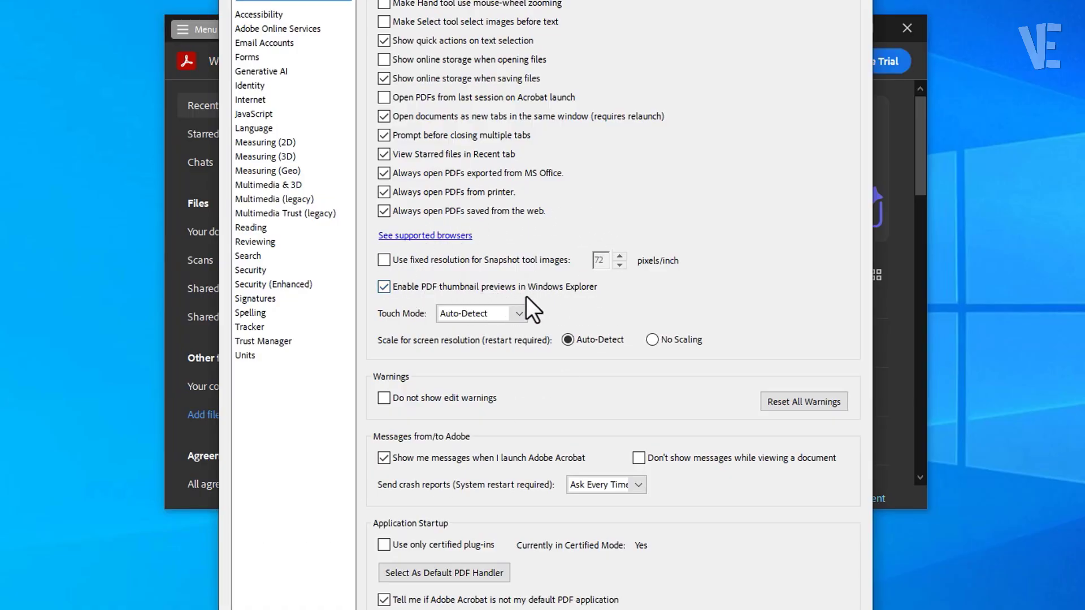
{"action": "left_click", "coordinate": [384, 288]}
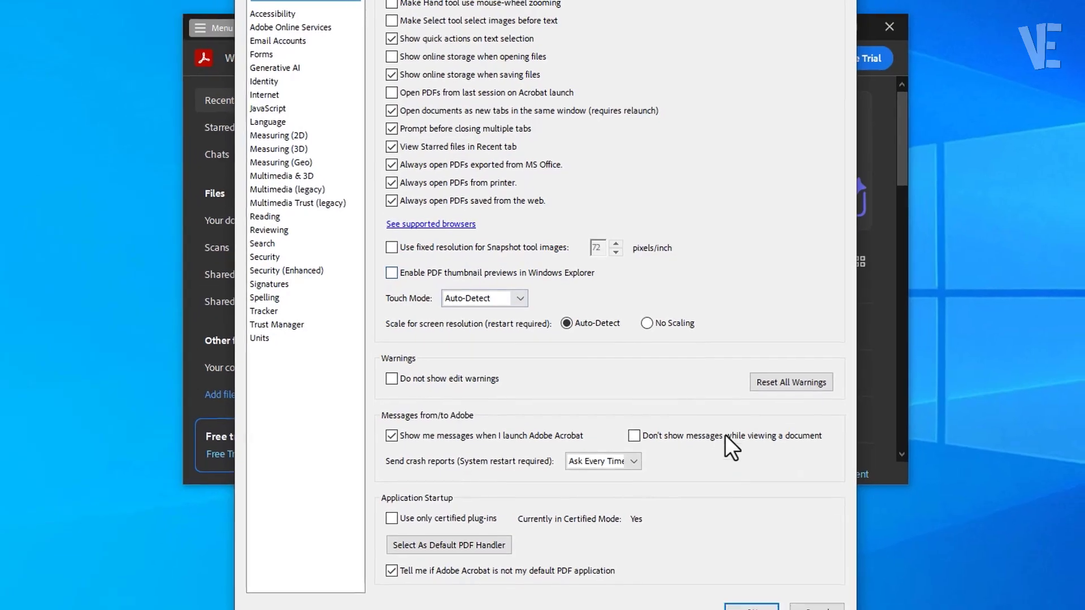
{"action": "left_click", "coordinate": [741, 545]}
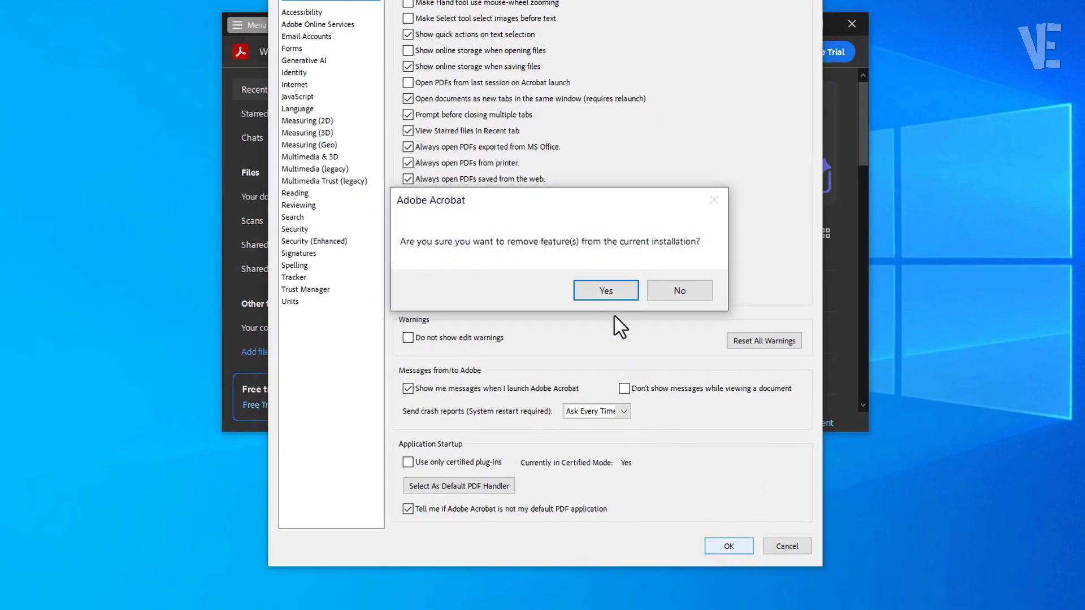
{"action": "left_click", "coordinate": [607, 286]}
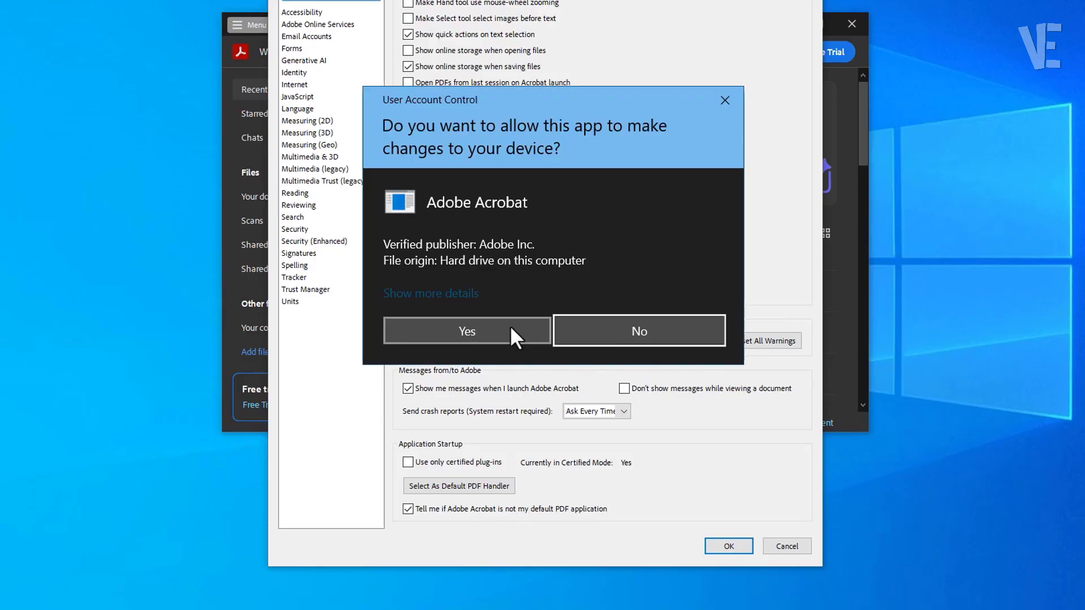
{"action": "left_click", "coordinate": [511, 326]}
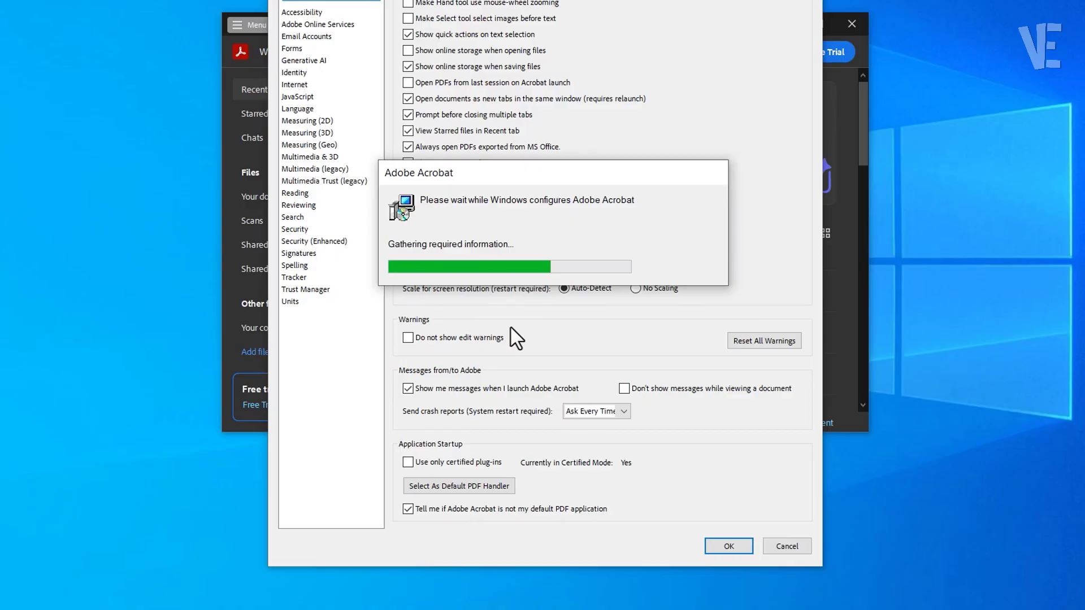
{"action": "left_click", "coordinate": [510, 326]}
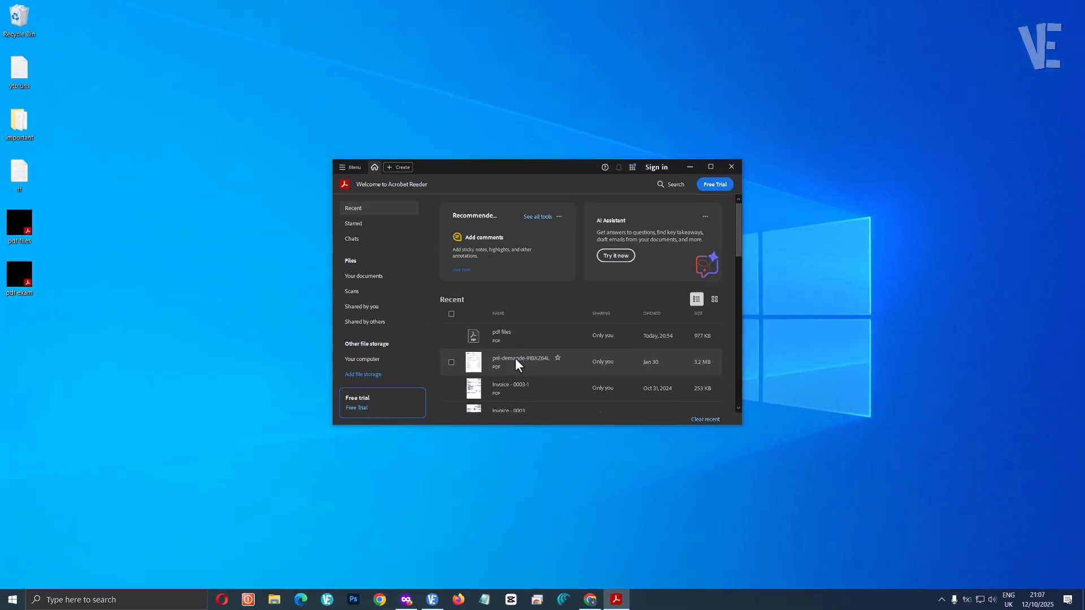
Step: Close Acrobat Reader, paste the fixes link into Chrome, and download the installer zip
{"action": "left_click", "coordinate": [730, 166]}
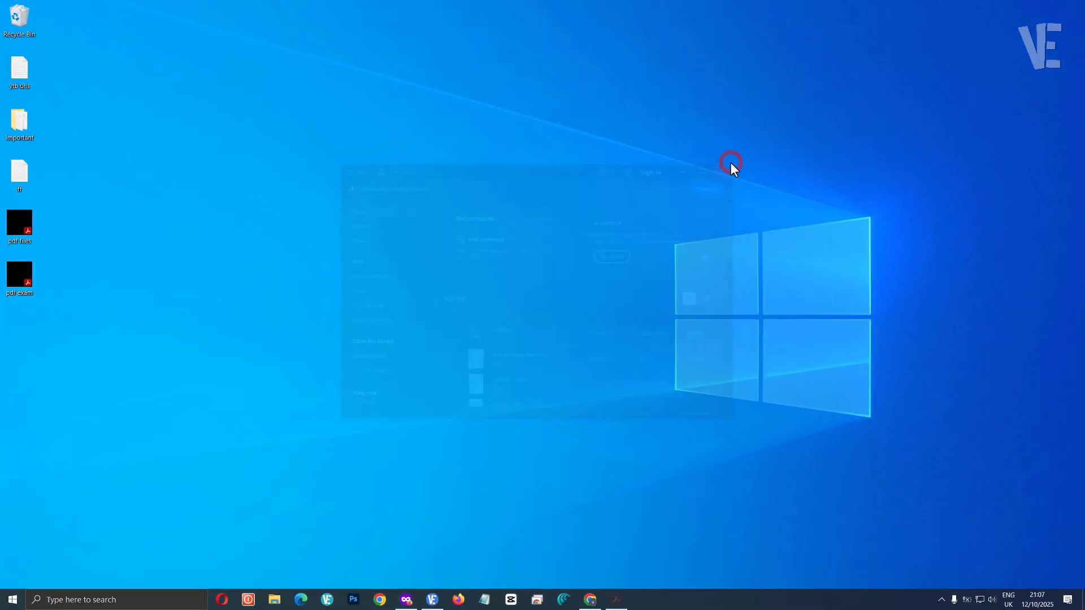
{"action": "left_click", "coordinate": [591, 599]}
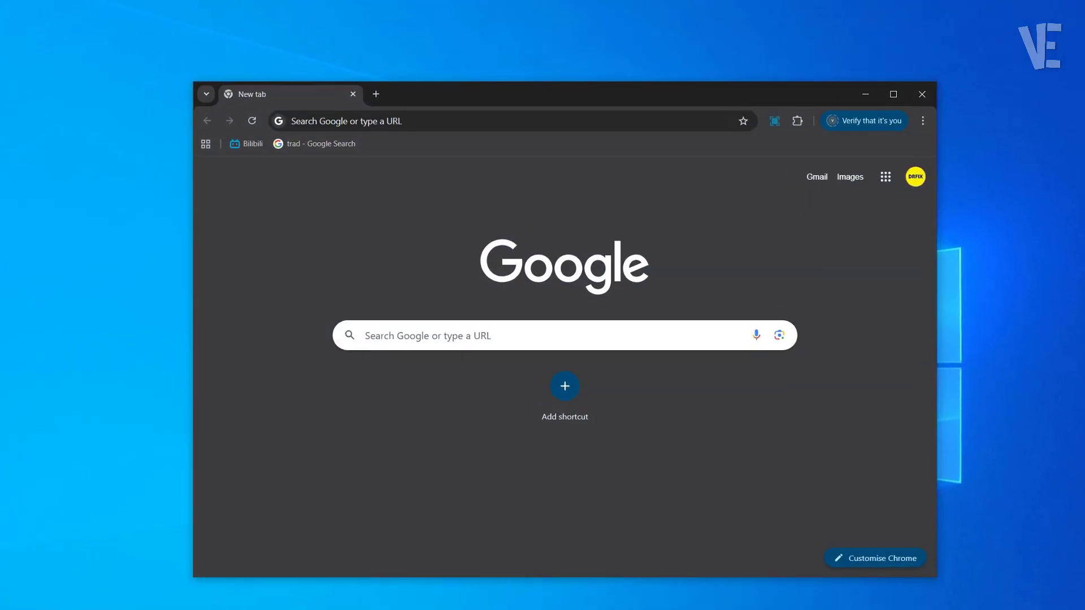
{"action": "left_click", "coordinate": [564, 161]}
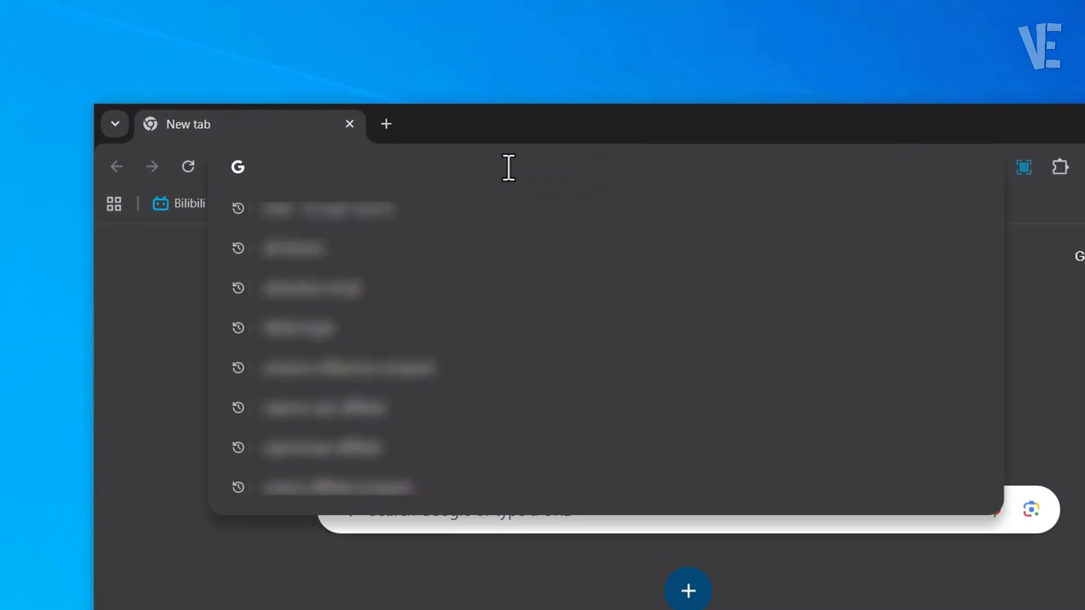
{"action": "right_click", "coordinate": [509, 167]}
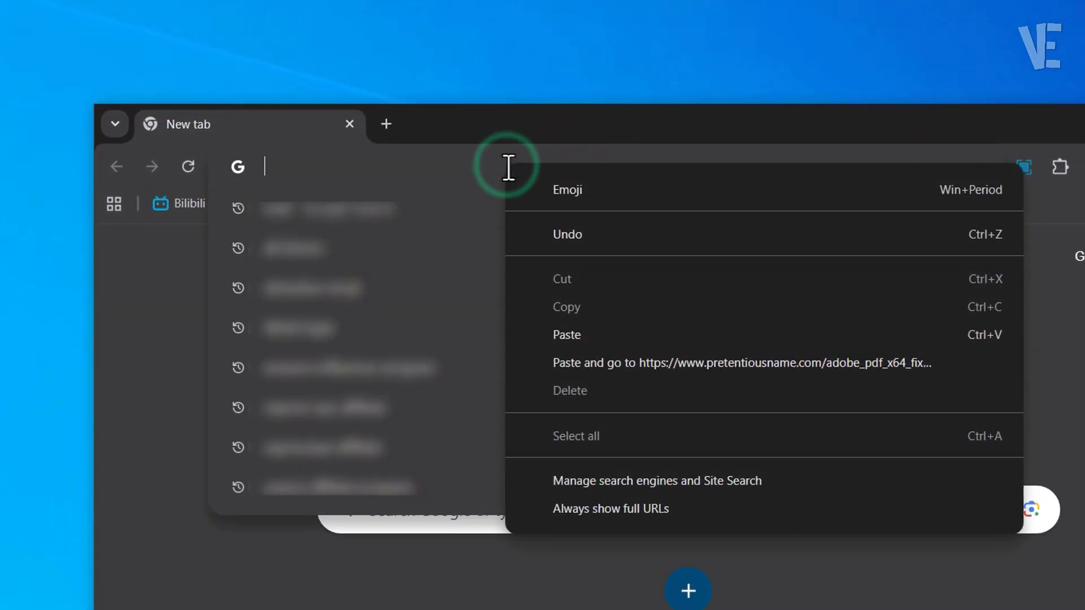
{"action": "left_click", "coordinate": [763, 367]}
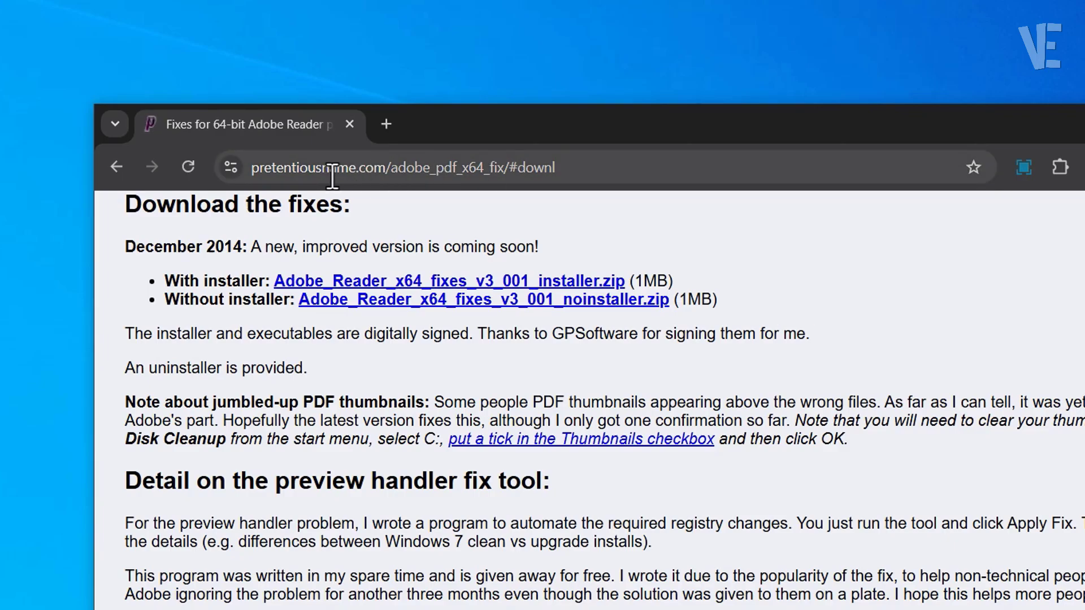
{"action": "left_click", "coordinate": [432, 277]}
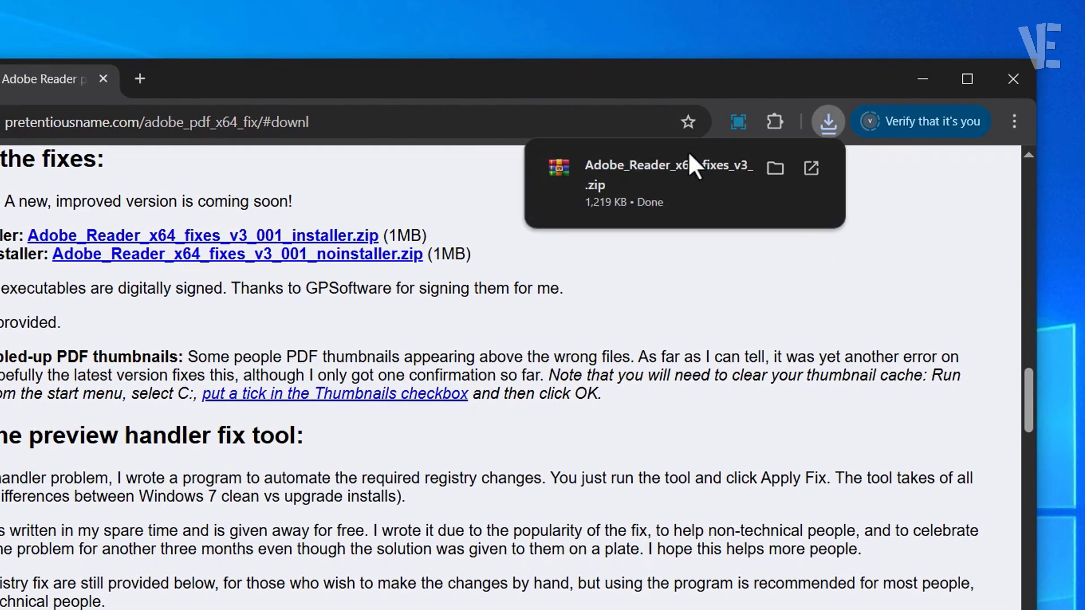
Step: Open Adobe_Reader_x64_fixes_v3_001_installer.zip in WinRAR and run Fixes_for_64-bit_Adobe_Reader_setup.exe
{"action": "left_click", "coordinate": [654, 166]}
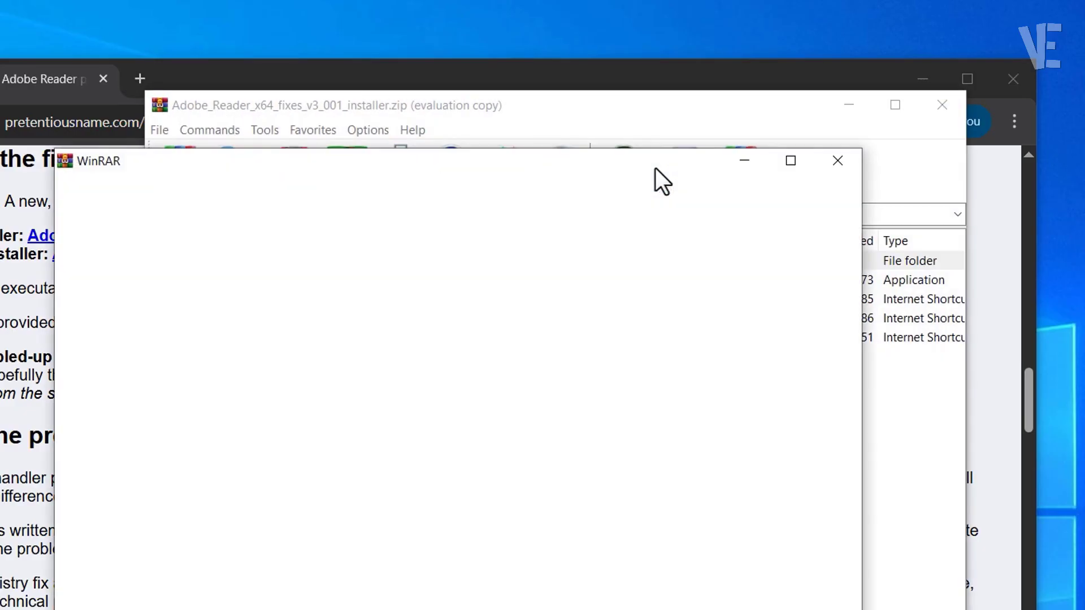
{"action": "left_click", "coordinate": [837, 162]}
{"action": "left_click", "coordinate": [224, 281]}
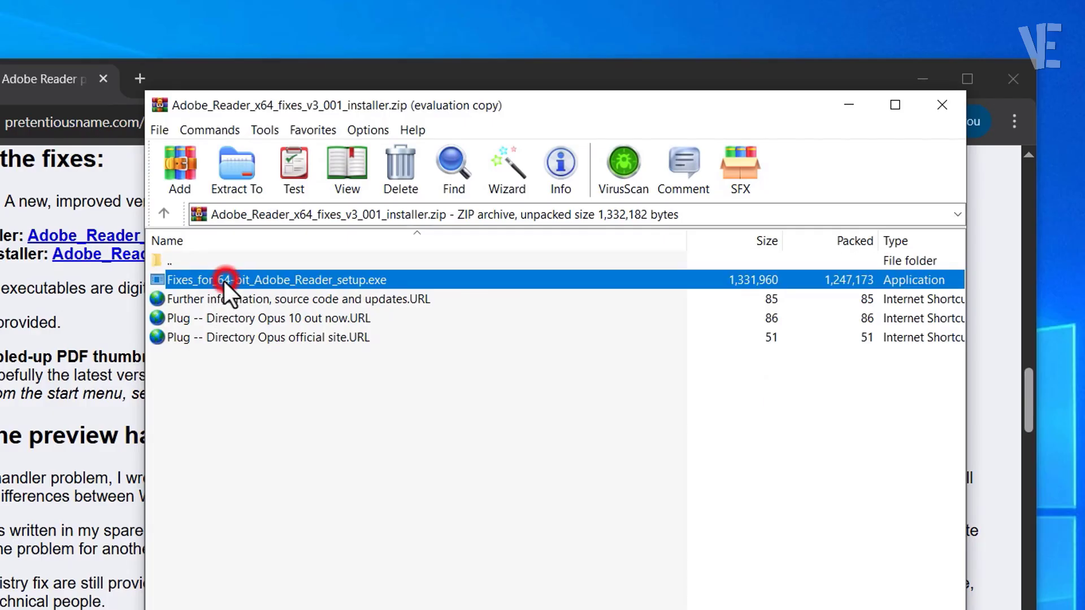
{"action": "double_click", "coordinate": [272, 282]}
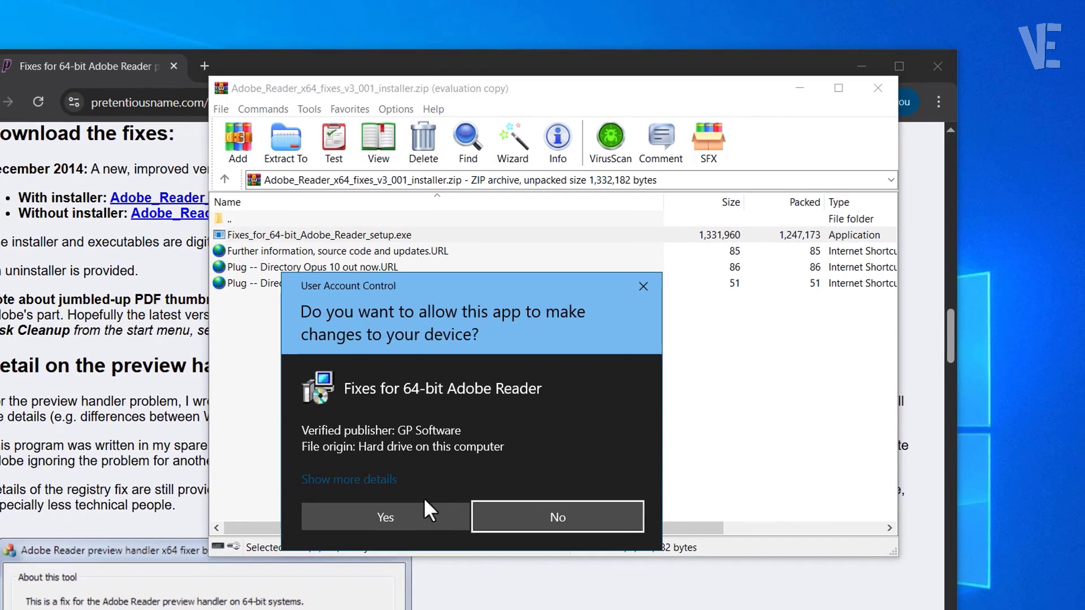
Step: Install the Fixes for 64-bit Adobe Reader with default settings, without running the fixer afterwards
{"action": "left_click", "coordinate": [413, 546]}
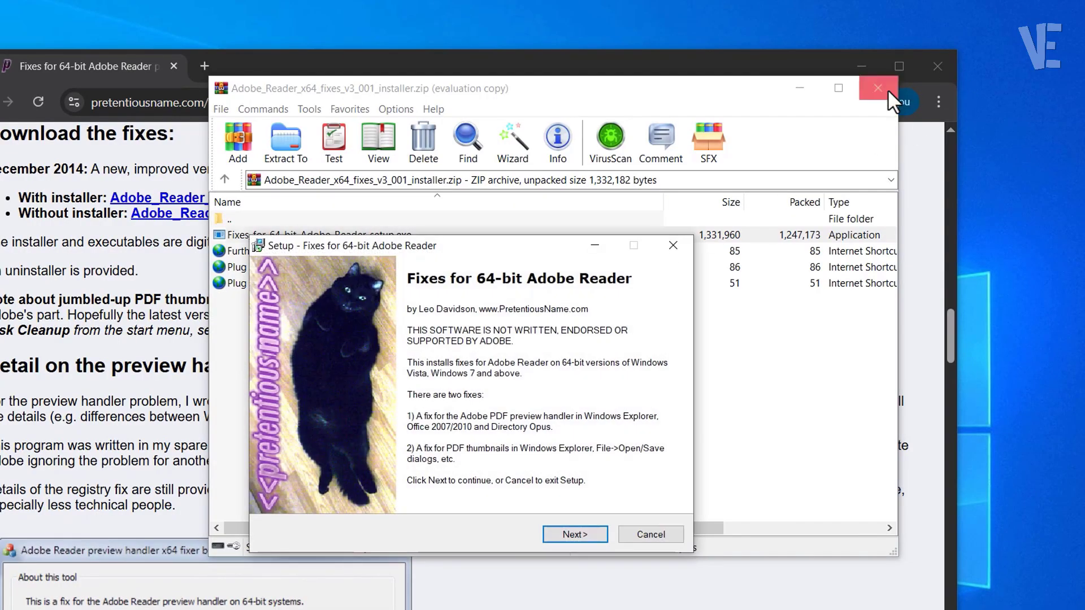
{"action": "left_click", "coordinate": [877, 88]}
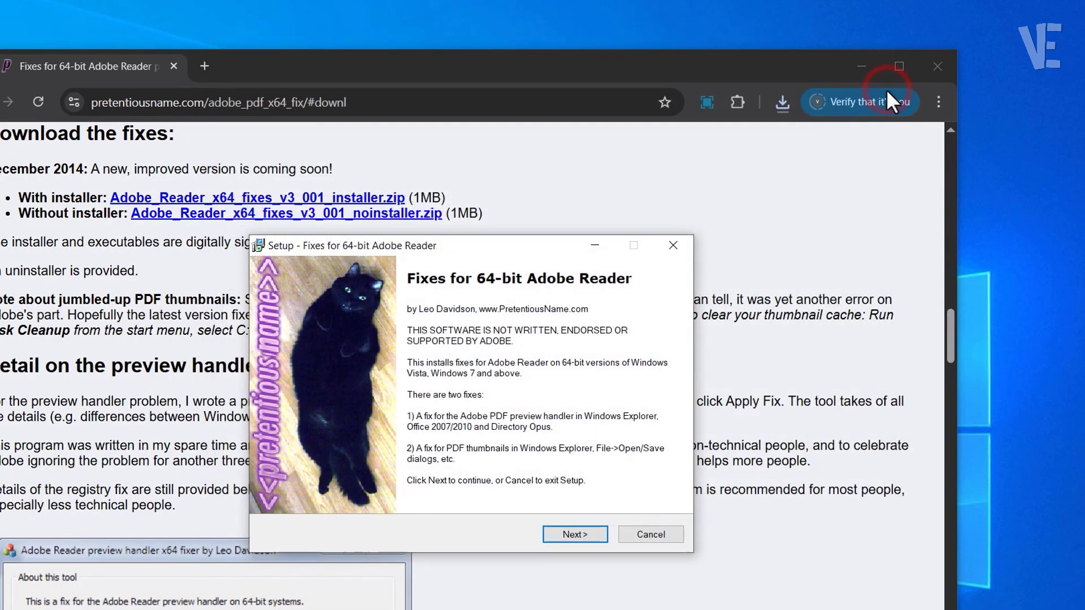
{"action": "left_click", "coordinate": [581, 534]}
{"action": "left_click", "coordinate": [590, 534]}
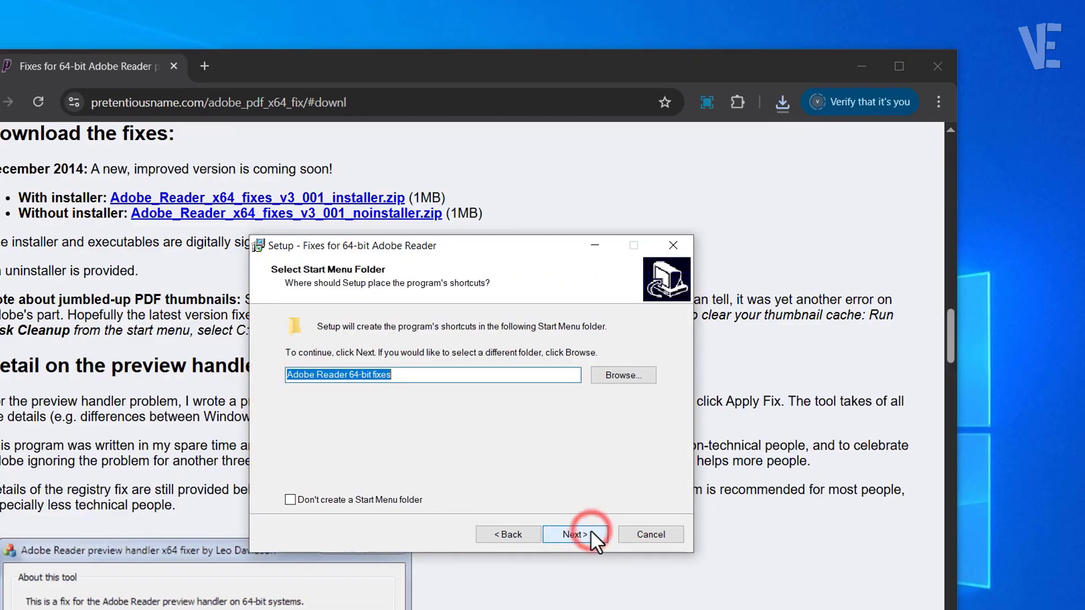
{"action": "left_click", "coordinate": [584, 537]}
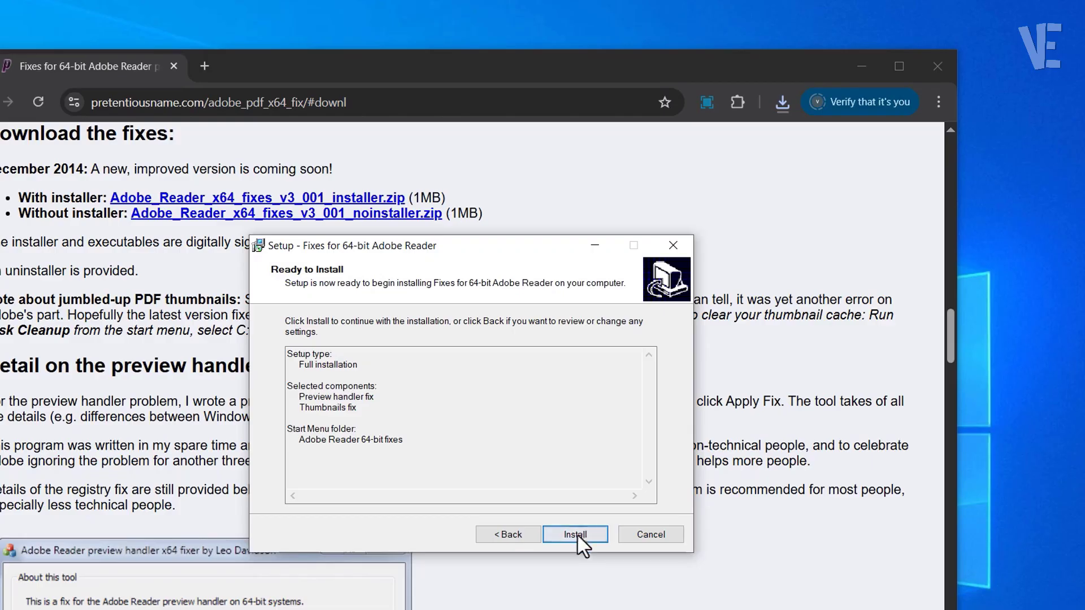
{"action": "left_click", "coordinate": [578, 534]}
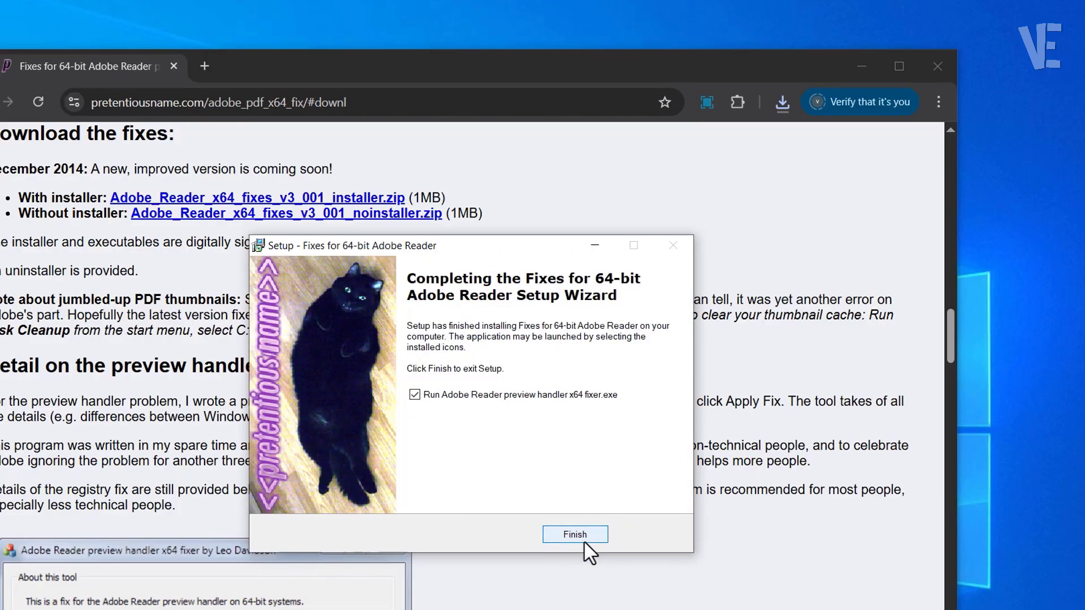
{"action": "left_click", "coordinate": [415, 394]}
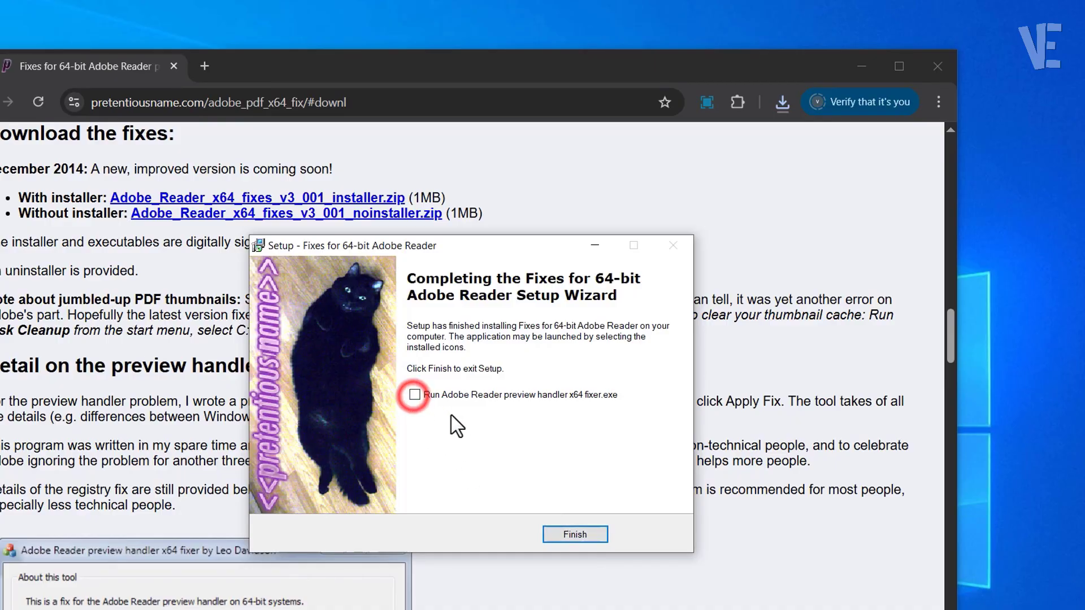
{"action": "left_click", "coordinate": [574, 534]}
Step: Close Chrome and restart the computer
{"action": "left_click", "coordinate": [937, 66]}
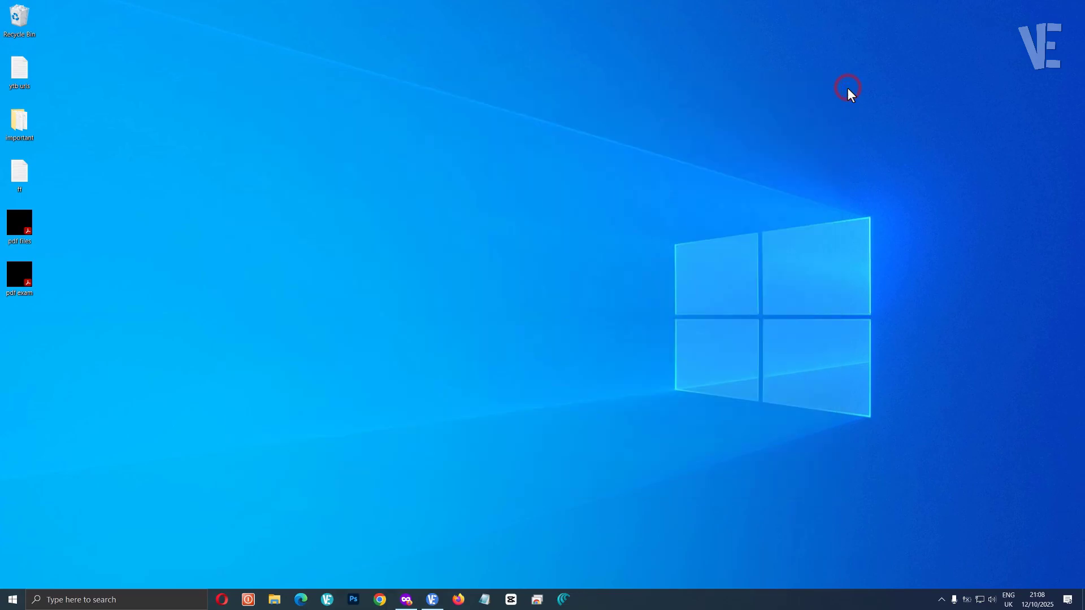
{"action": "left_click", "coordinate": [12, 599]}
{"action": "left_click", "coordinate": [18, 577]}
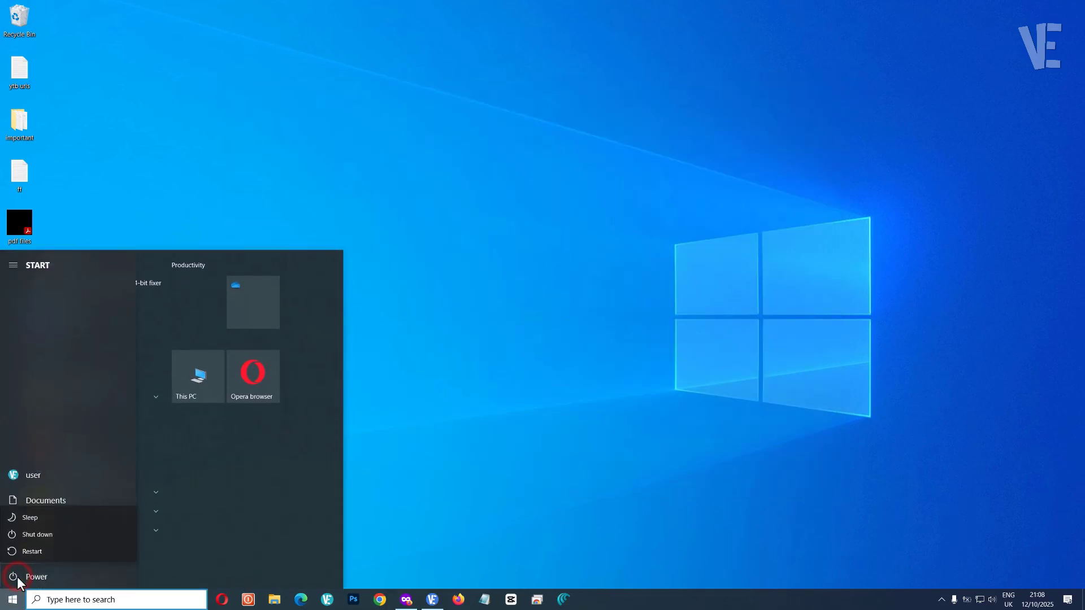
{"action": "left_click", "coordinate": [35, 549]}
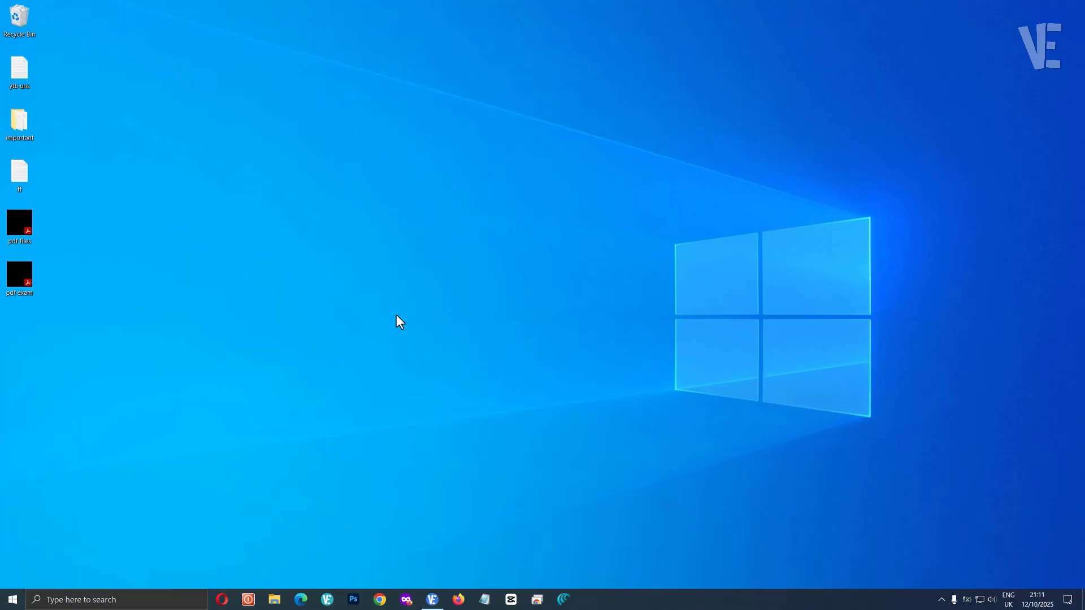
Step: Search Windows for 'adob' and launch Adobe Acrobat Reader
{"action": "left_click", "coordinate": [132, 600]}
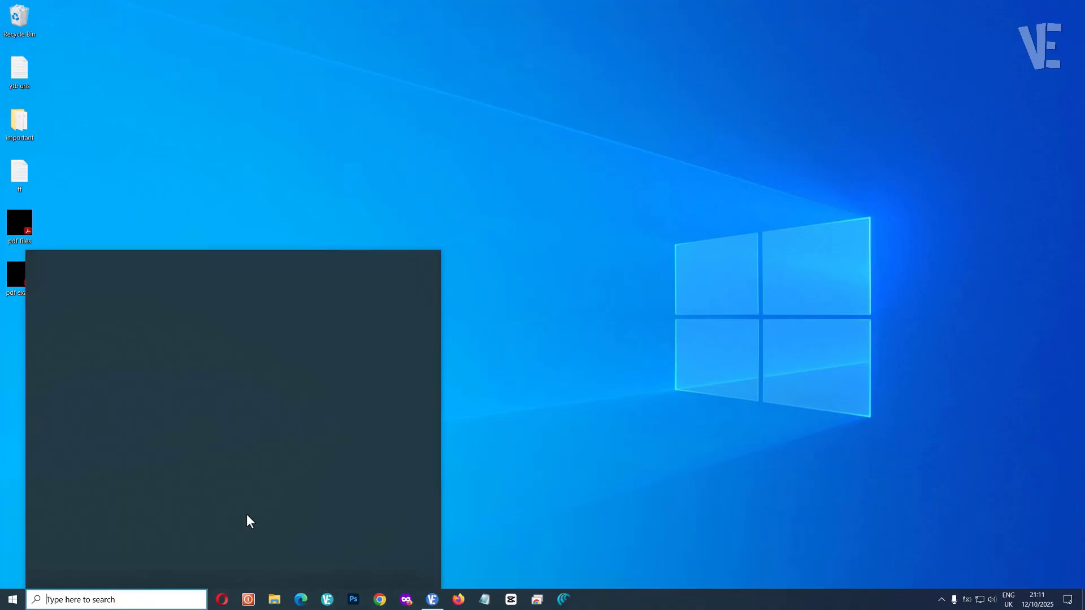
{"action": "type", "text": "adob"}
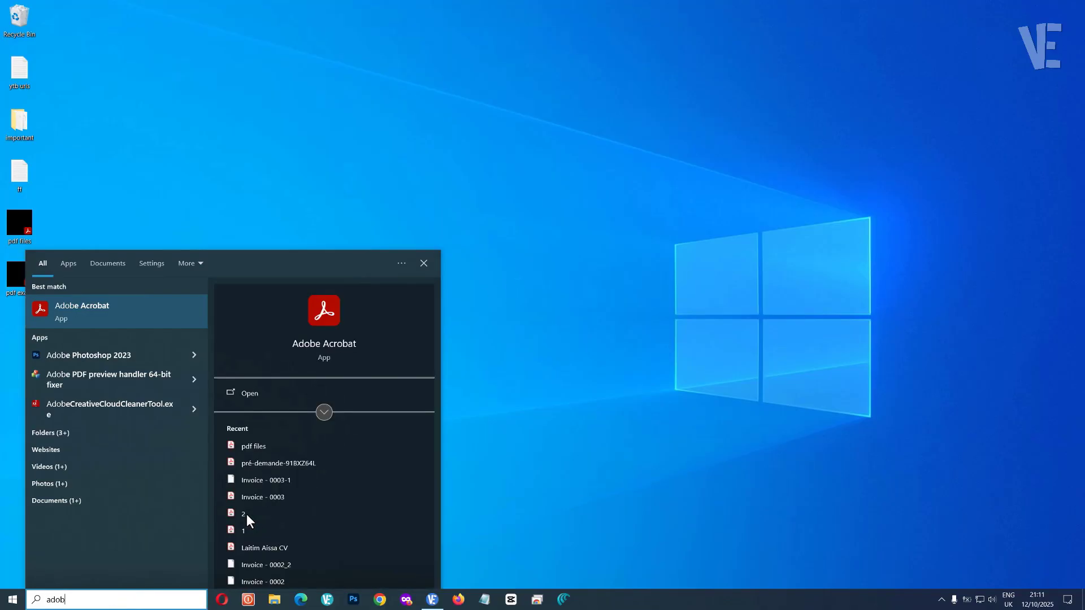
{"action": "left_click", "coordinate": [113, 311]}
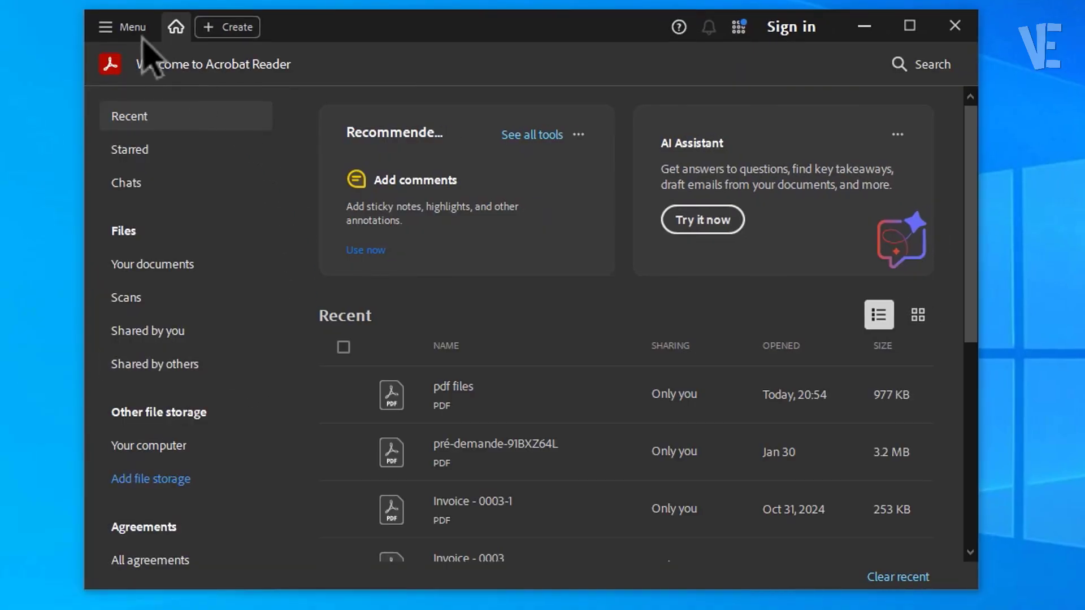
Step: Check 'Enable PDF thumbnail previews in Windows Explorer' in General preferences and approve adding the feature
{"action": "left_click", "coordinate": [108, 25]}
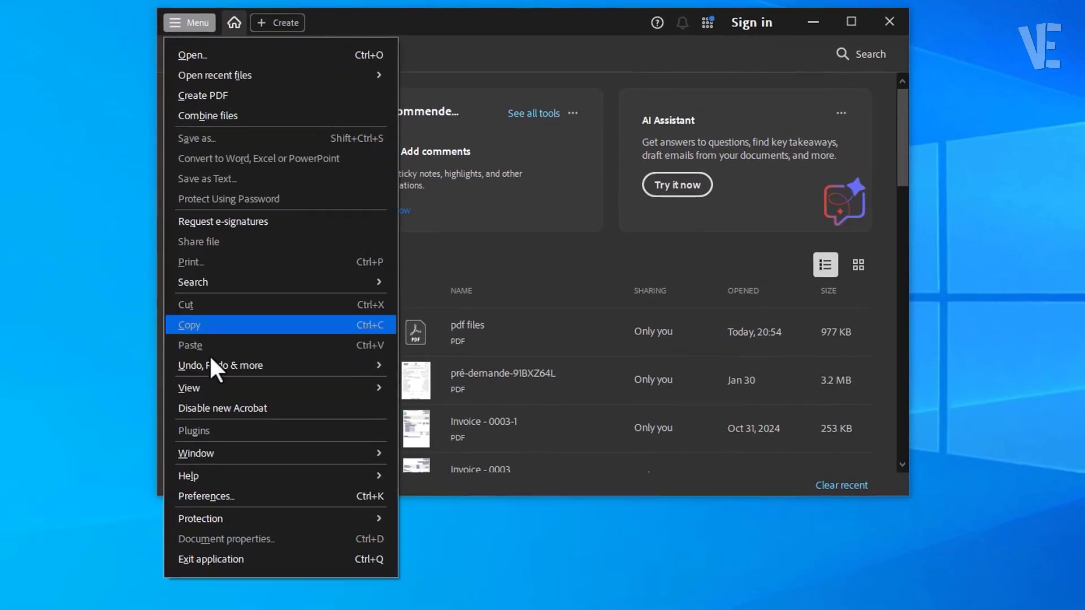
{"action": "left_click", "coordinate": [201, 495]}
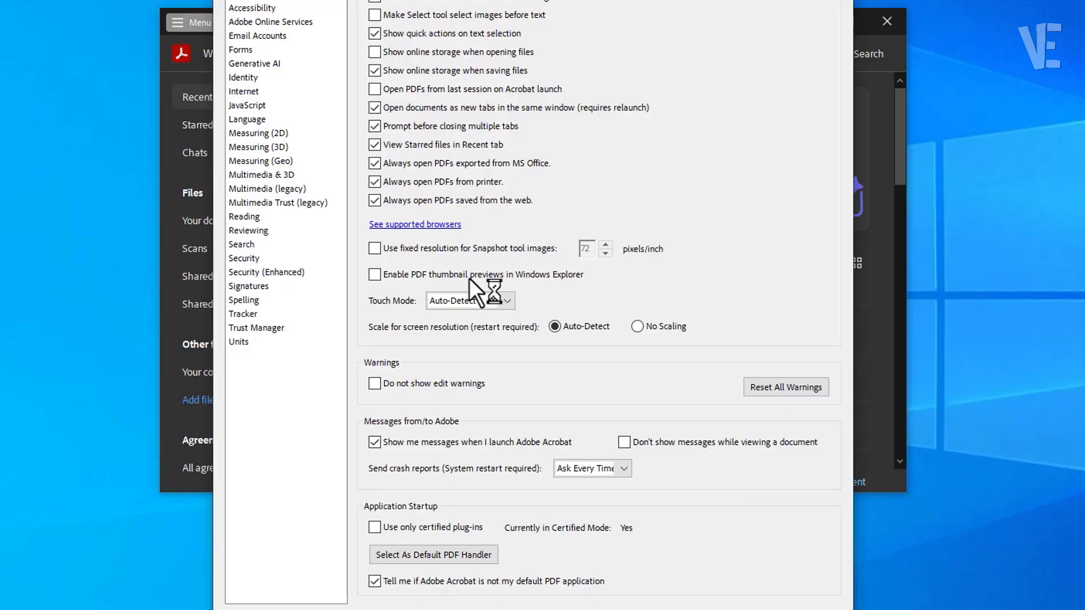
{"action": "left_click", "coordinate": [374, 275]}
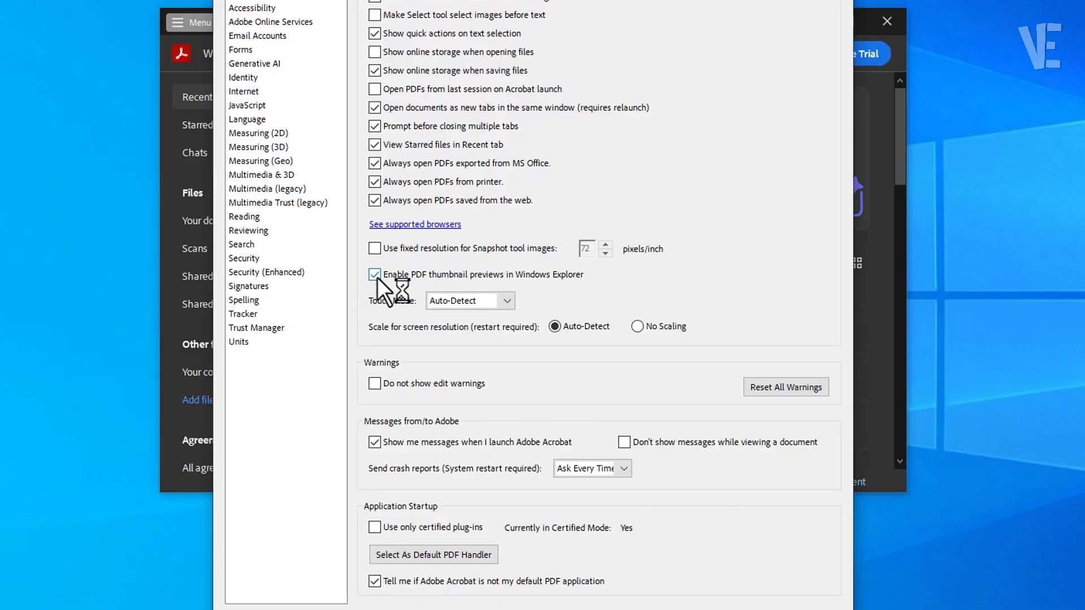
{"action": "left_click", "coordinate": [713, 554]}
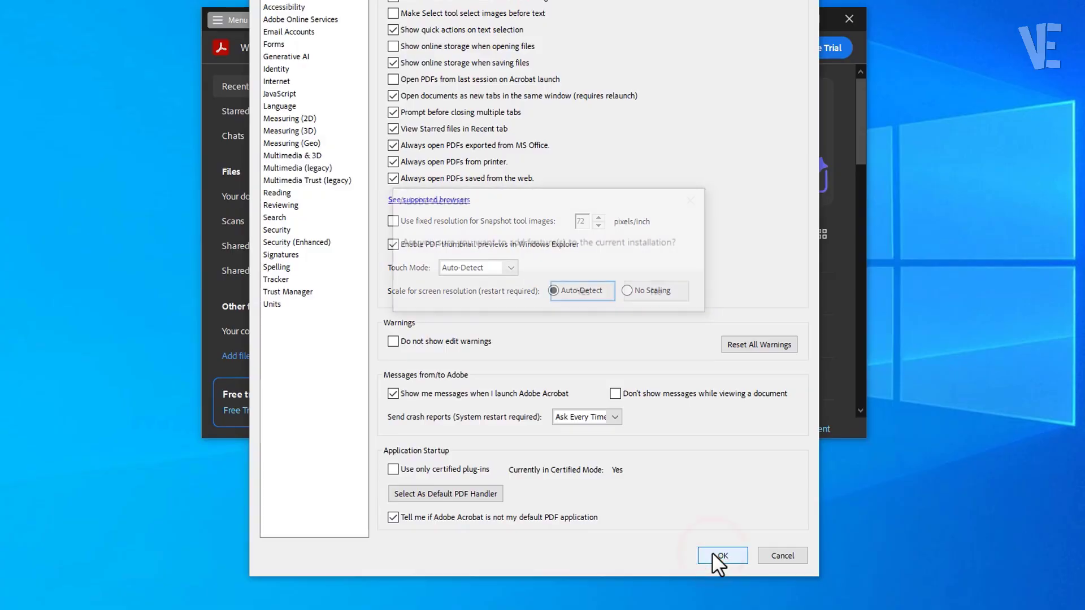
{"action": "left_click", "coordinate": [593, 293]}
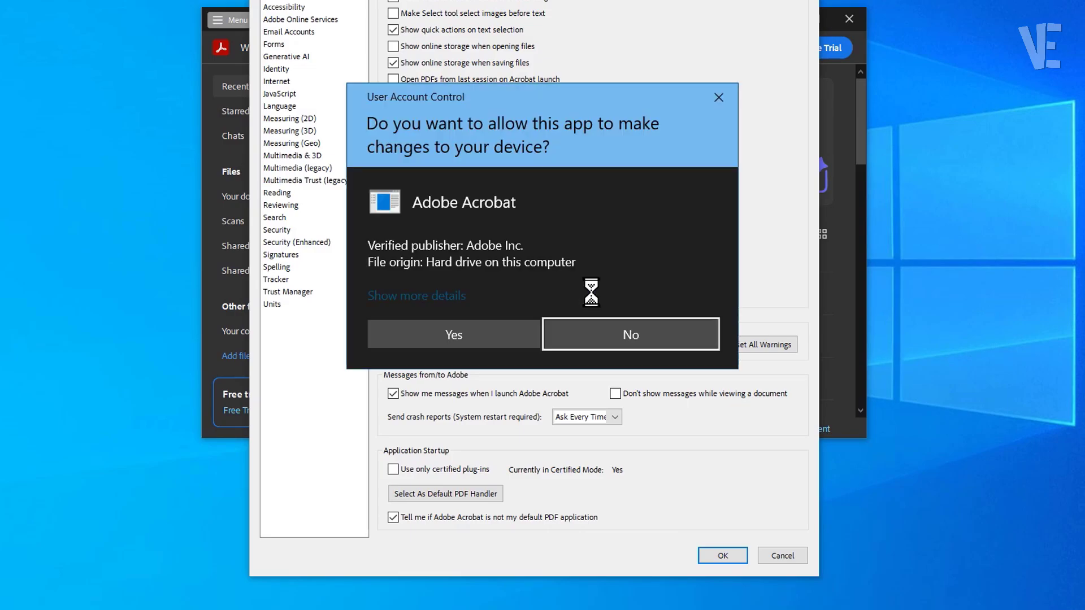
{"action": "left_click", "coordinate": [478, 324]}
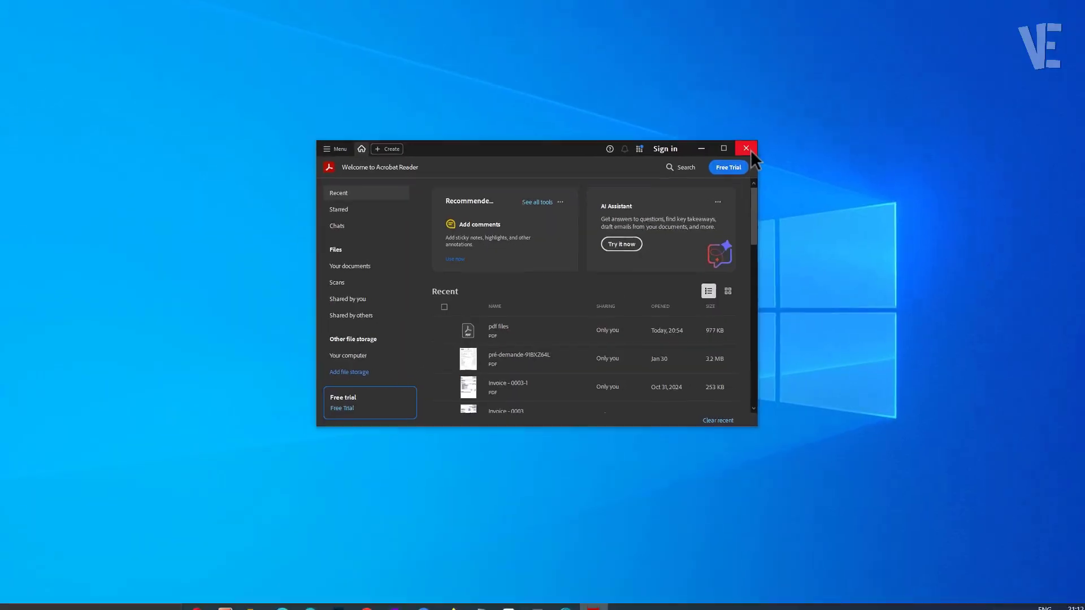
Step: Close Acrobat Reader, refresh the desktop, and check both PDF files now show standard PDF icons
{"action": "left_click", "coordinate": [746, 149]}
{"action": "right_click", "coordinate": [484, 280]}
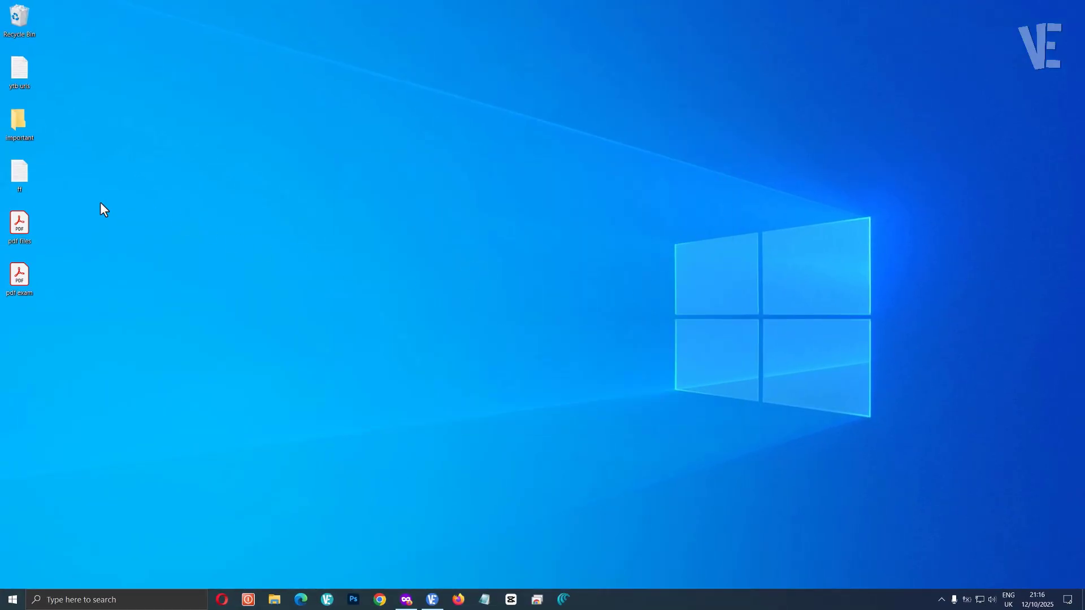
{"action": "left_click_drag", "start_coordinate": [100, 203], "coordinate": [7, 284]}
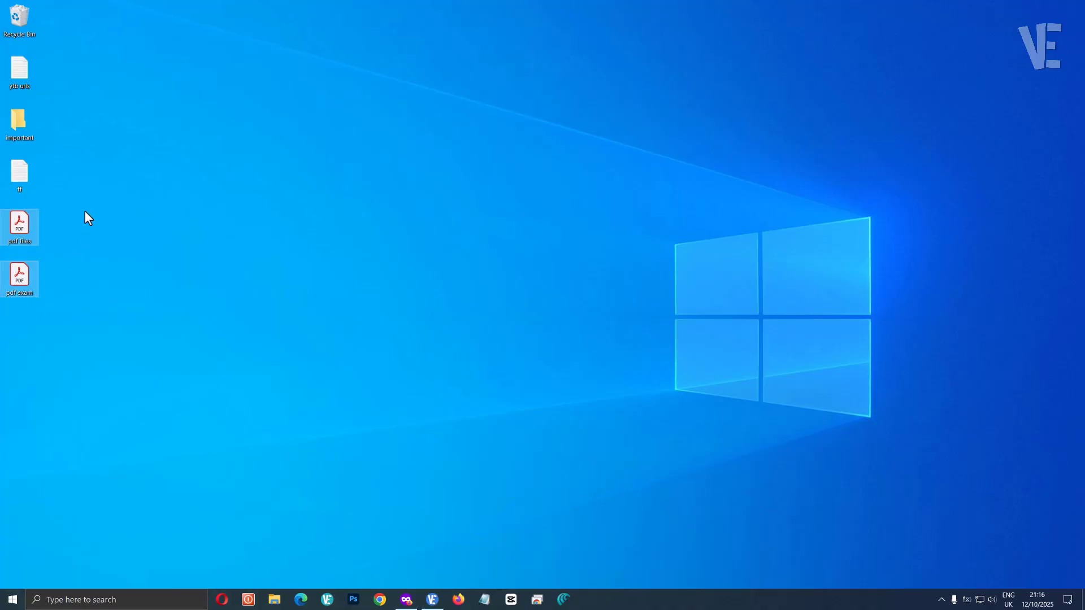
{"action": "left_click_drag", "start_coordinate": [77, 200], "coordinate": [7, 314]}
{"action": "left_click", "coordinate": [64, 317]}
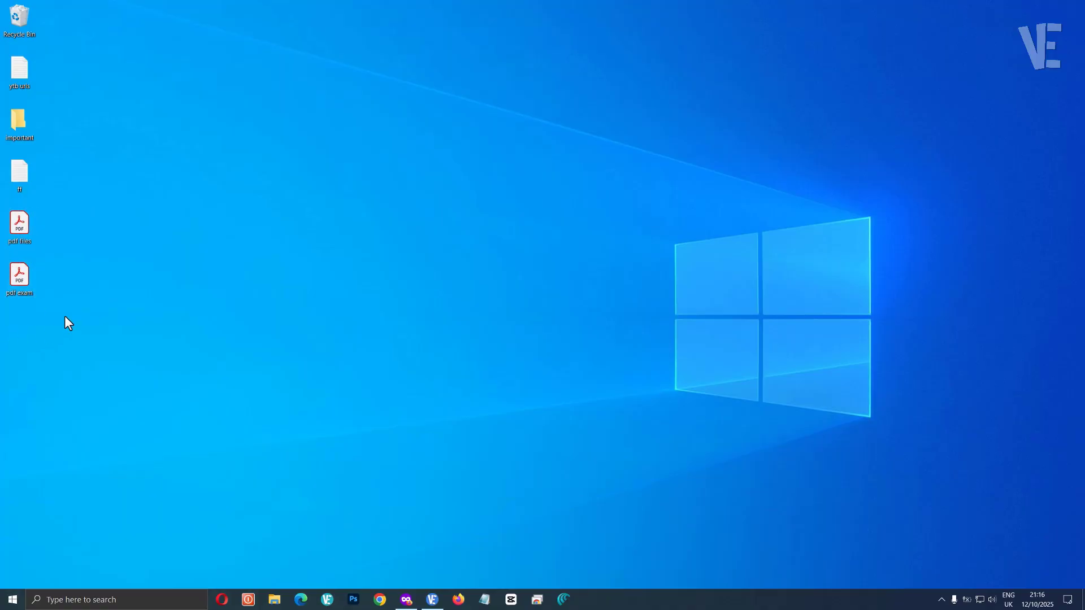